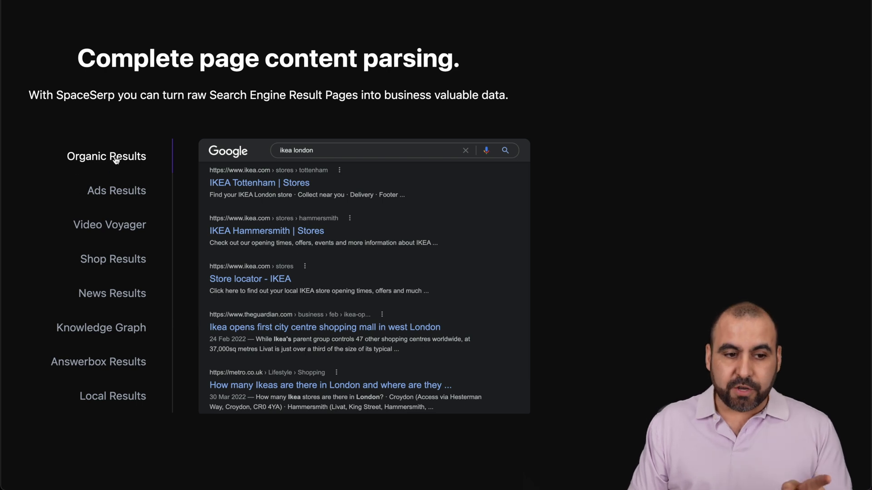
Step: Preview the Ads, Video, Shop, News, Knowledge Graph, Answerbox and Local Results examples
click(123, 188)
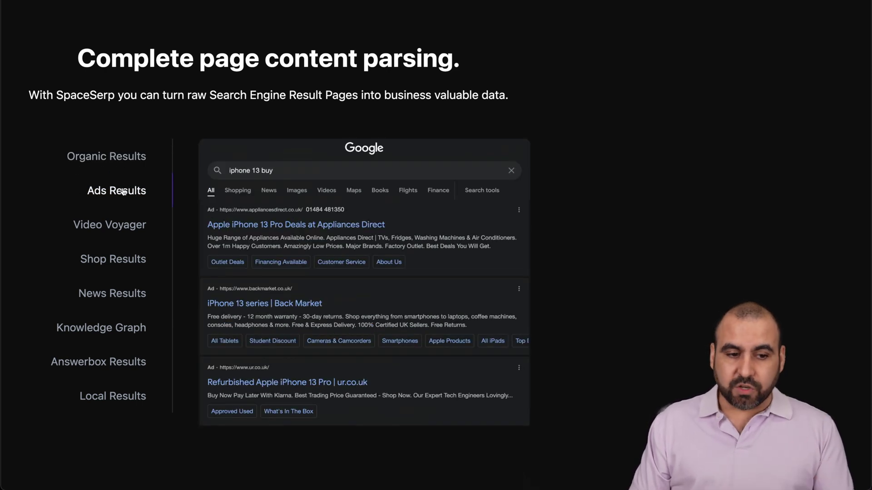
click(115, 227)
click(121, 269)
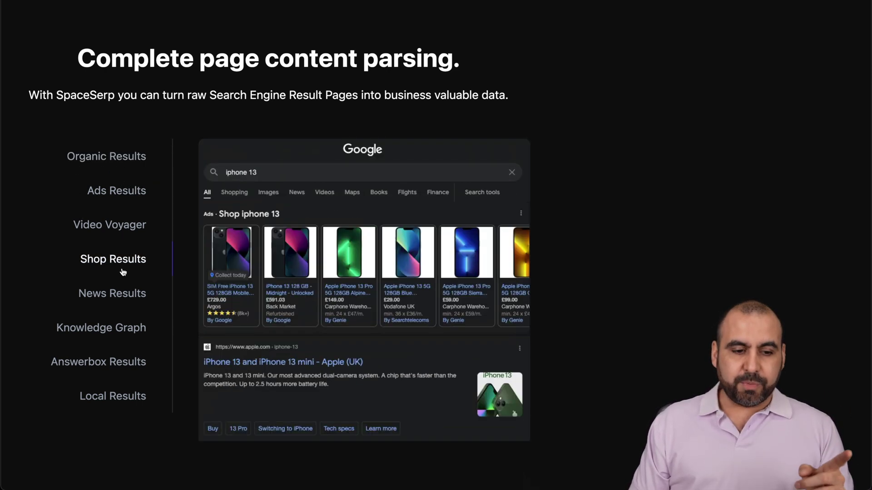
click(126, 297)
click(123, 332)
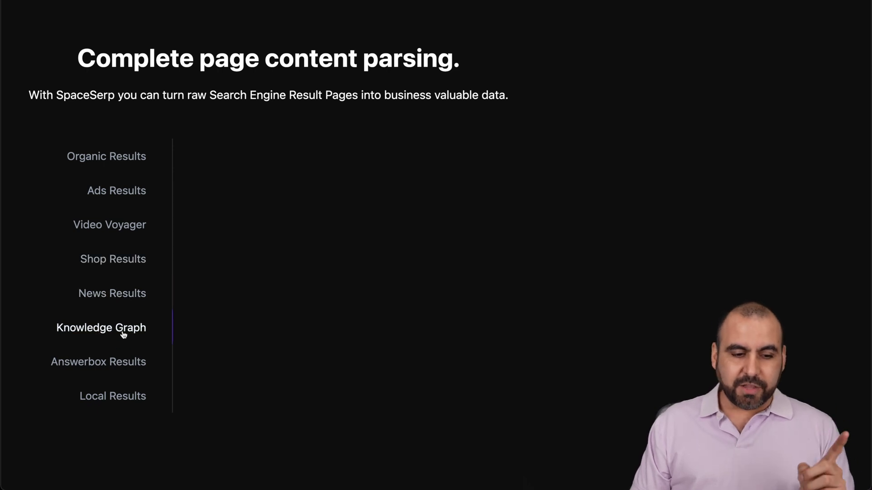
click(125, 360)
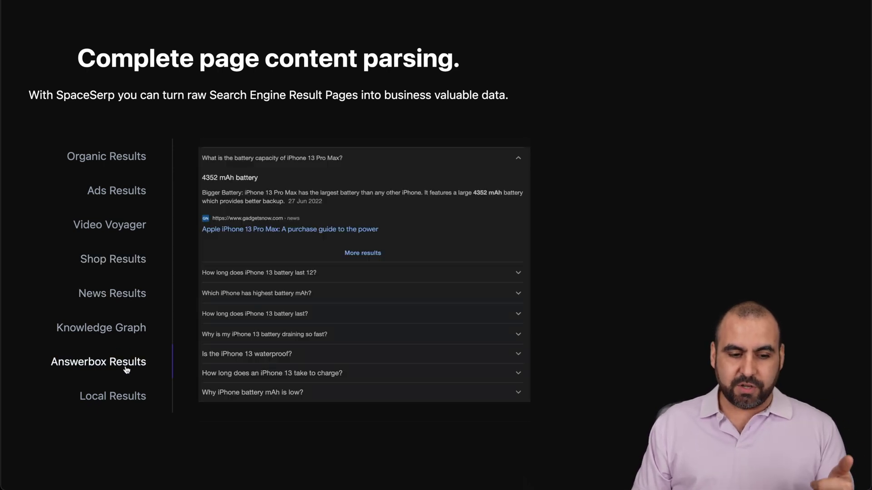
click(127, 397)
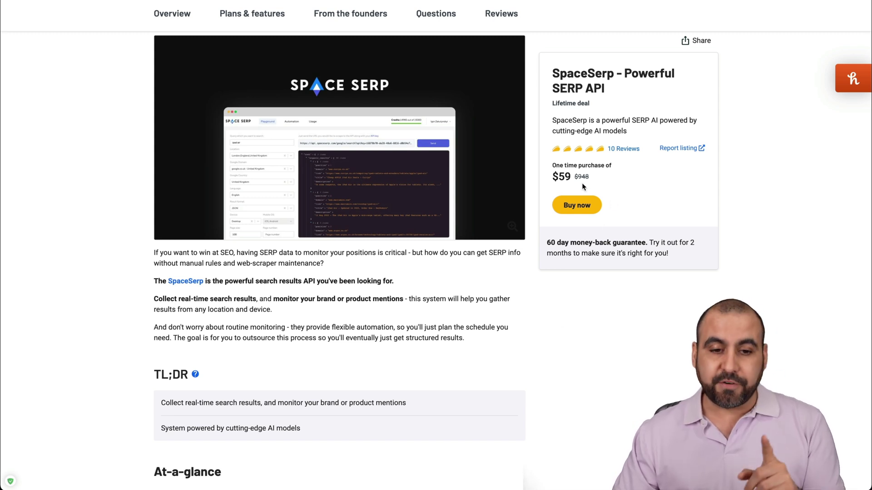
scroll(582, 182, down, 5)
scroll(582, 182, down, 5)
scroll(582, 183, down, 3)
scroll(582, 183, down, 4)
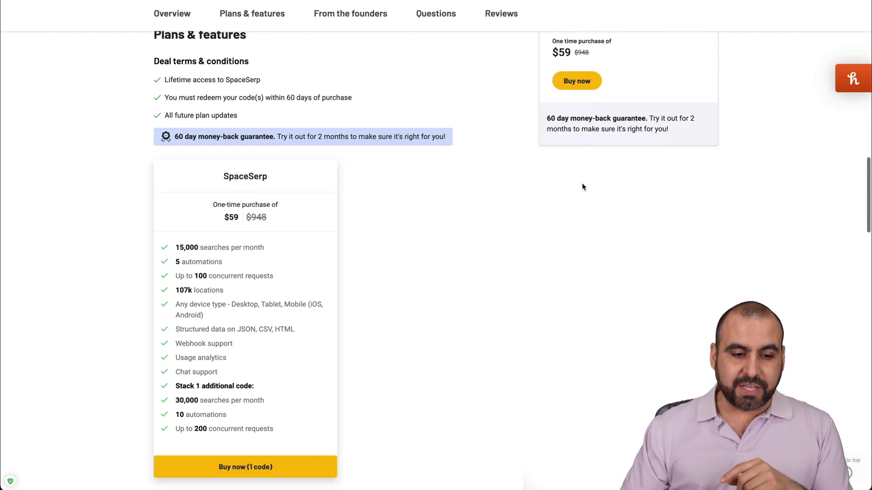
scroll(582, 183, down, 2)
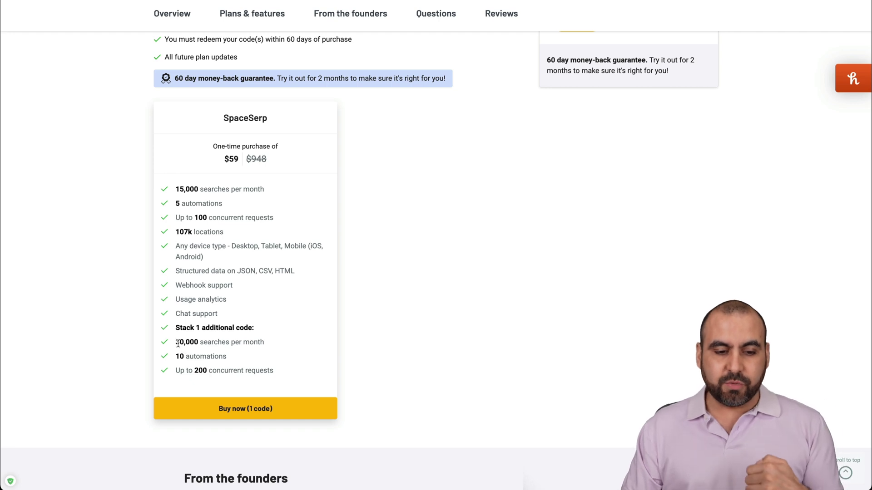
Step: Select and then deselect the word 'Up' in the deal's feature list
double_click(284, 366)
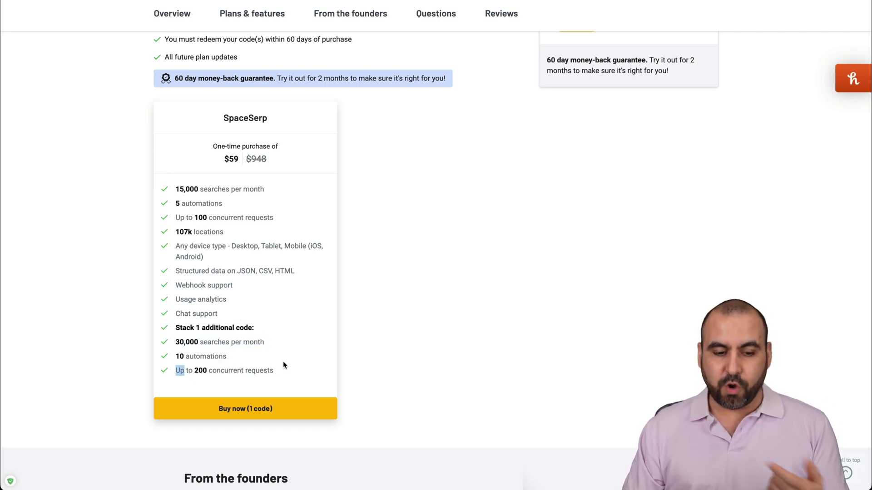
click(300, 361)
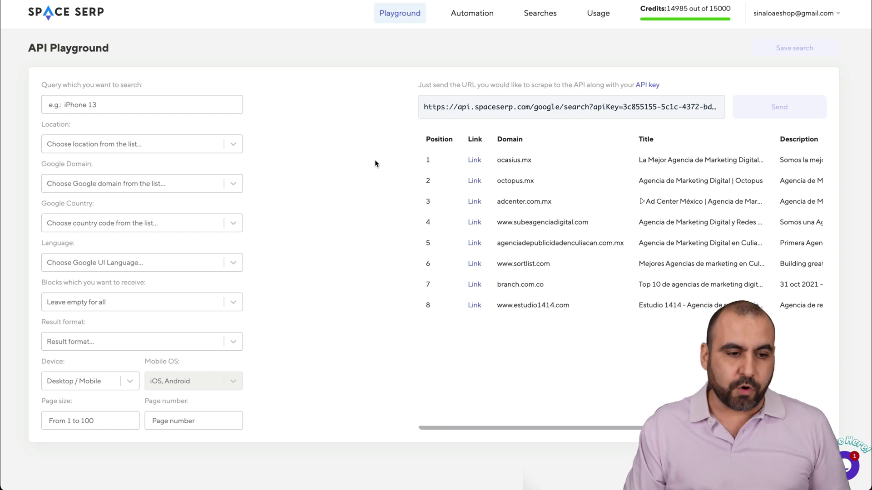
Step: Start entering 'lifetime deals' in the playground query field
click(180, 103)
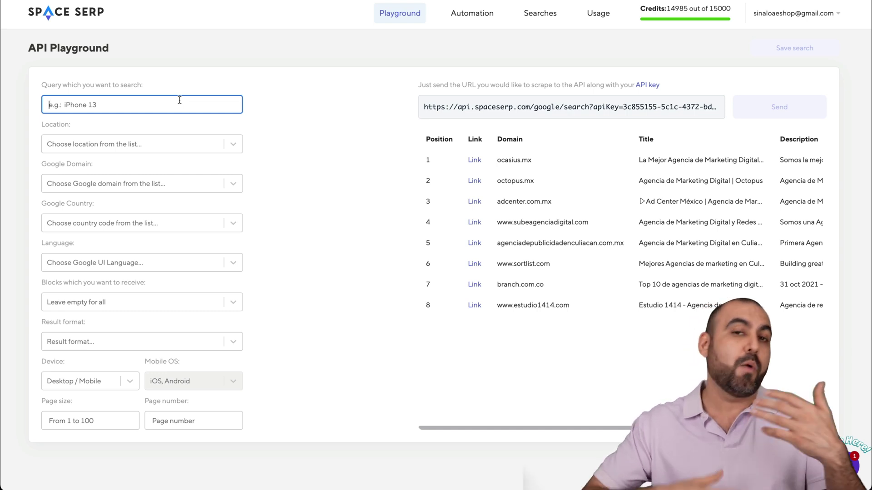
text(lifetime deals)
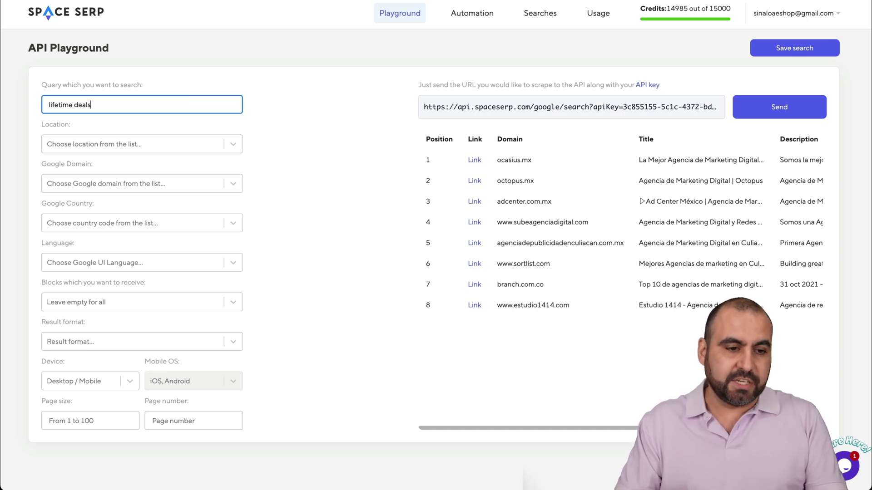
Step: Set the location to Los Angeles, California, United States, keeping United States as country
click(133, 143)
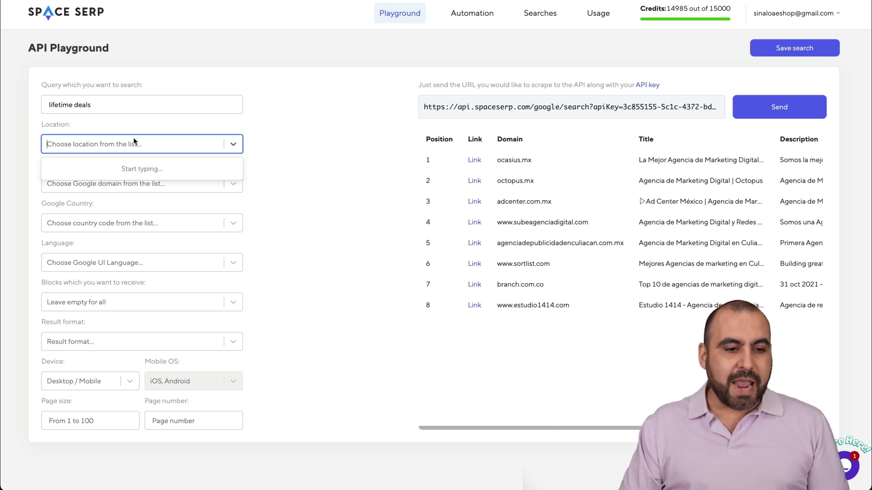
text(san)
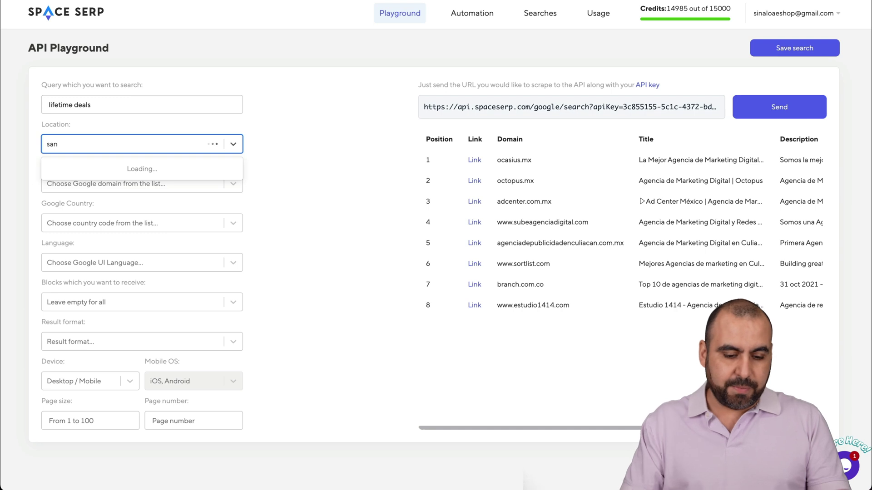
key(BackSpace)
key(BackSpace)
text(los)
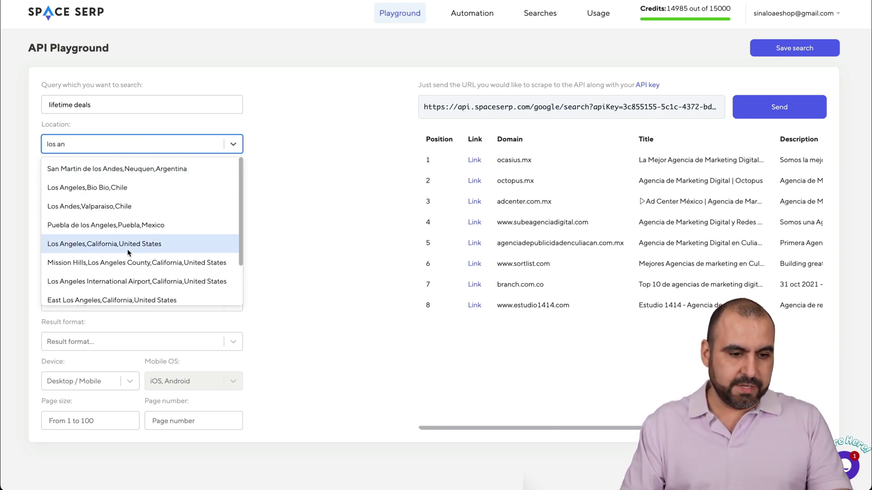
click(129, 245)
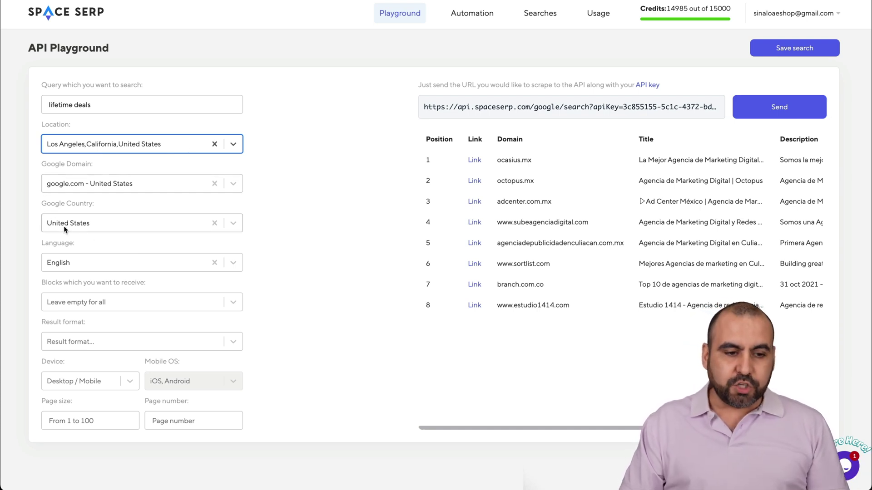
click(108, 227)
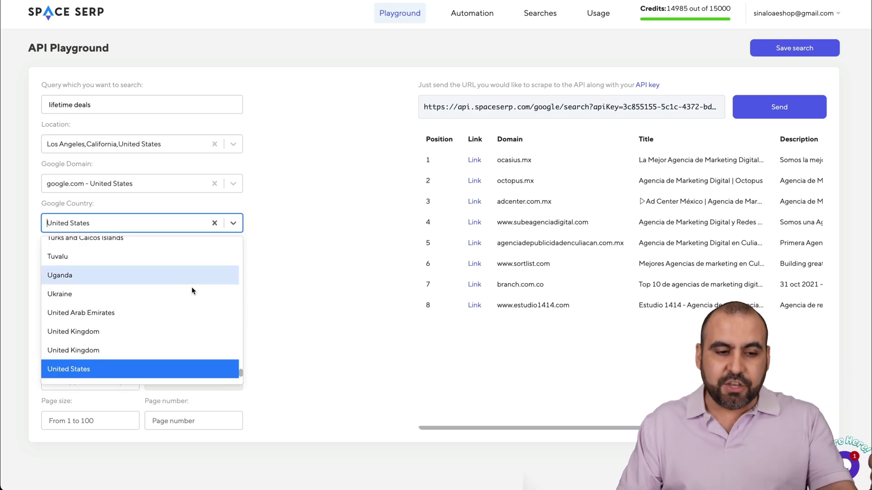
click(309, 277)
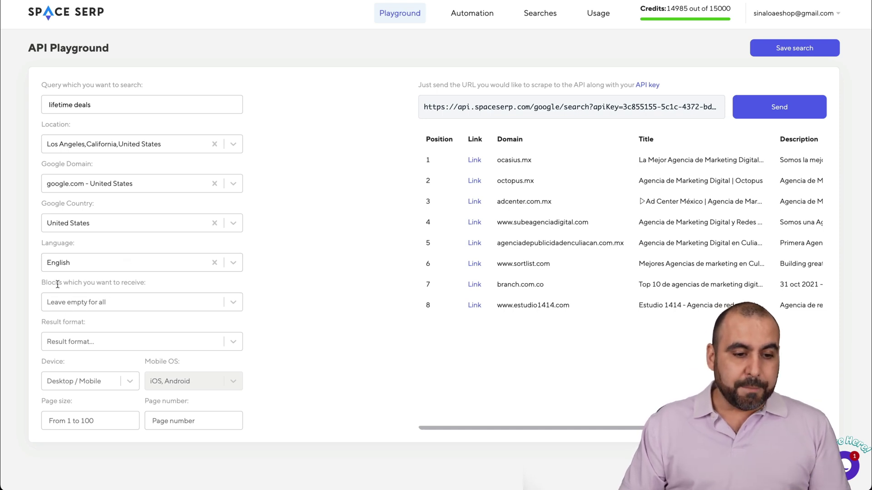
Step: Limit the returned result blocks to Ads results only
click(121, 300)
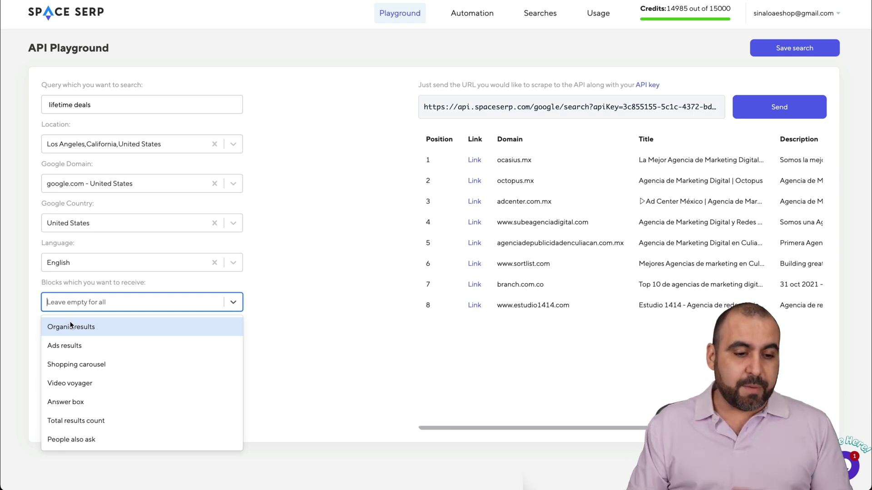
click(117, 348)
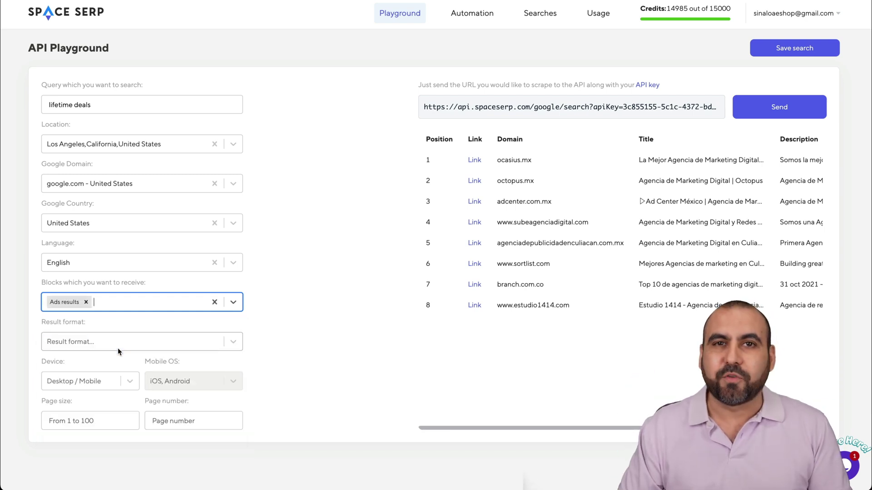
click(45, 106)
click(256, 177)
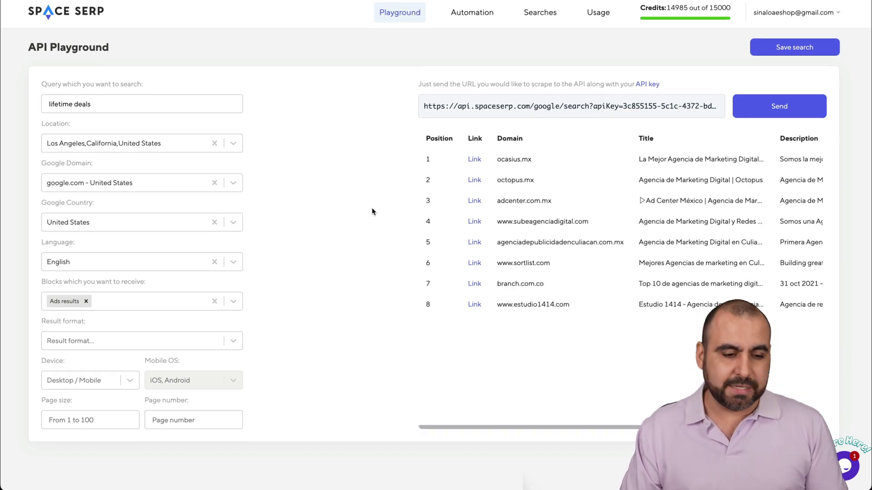
Step: Set the result format to JSON, keep the device type, and enter page number 1
click(104, 342)
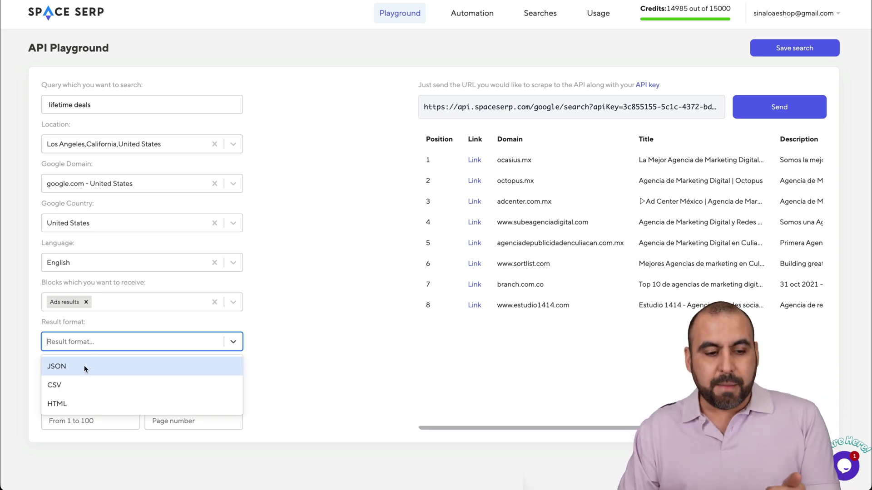
scroll(695, 203, right, 3)
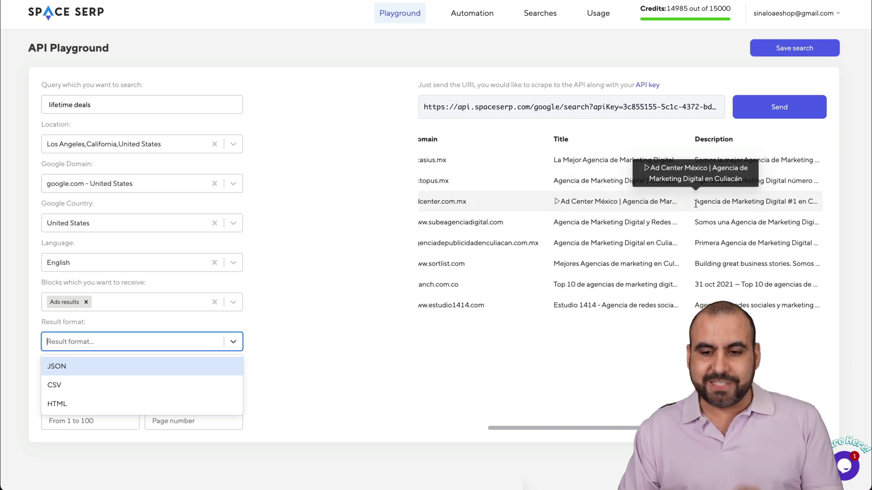
scroll(696, 204, left, 3)
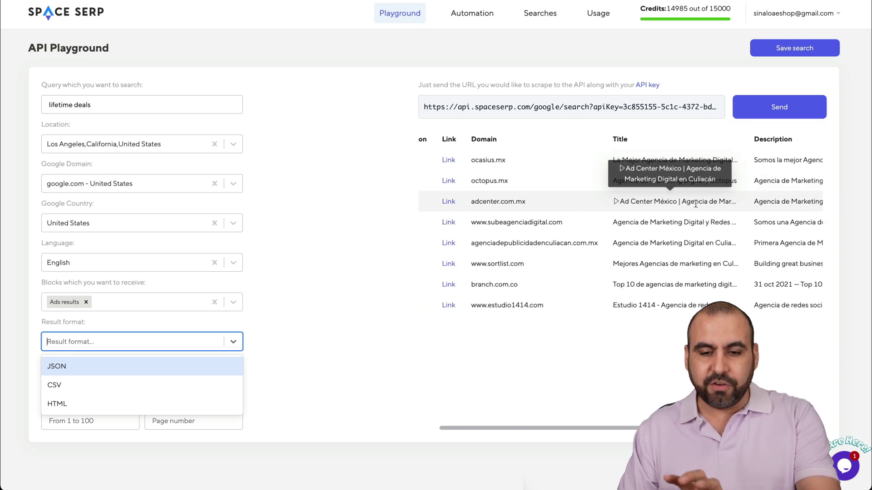
click(98, 365)
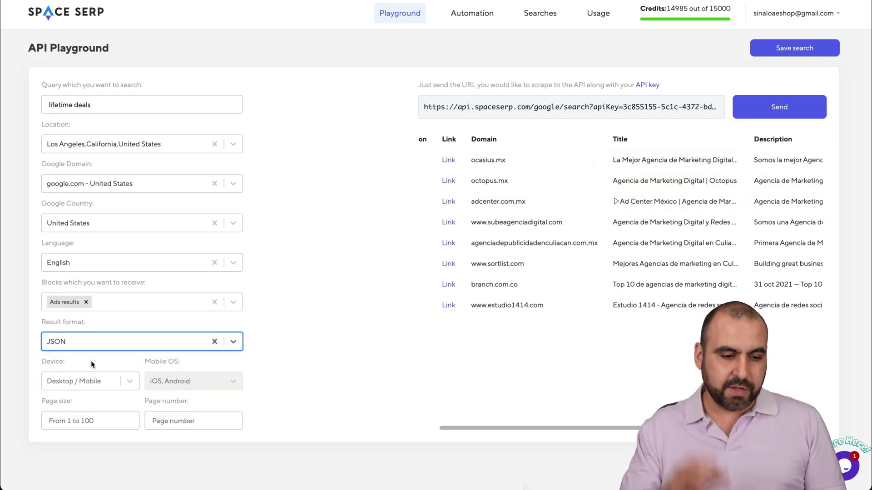
click(84, 385)
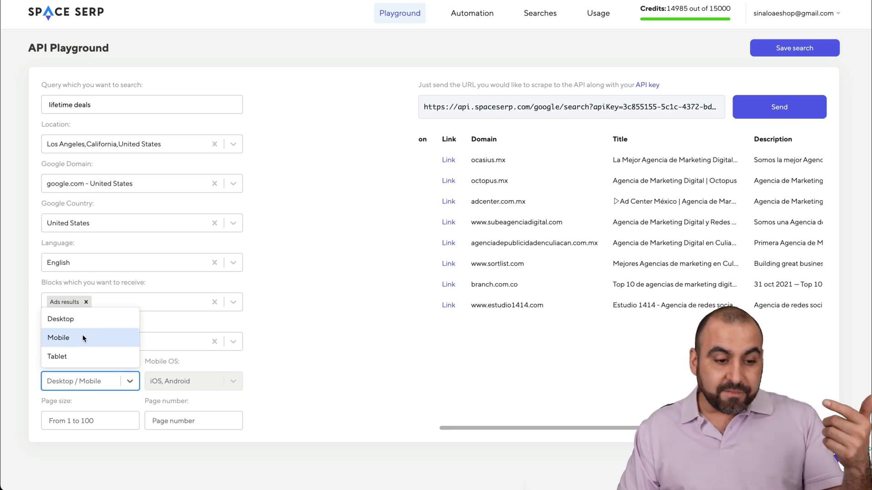
click(251, 383)
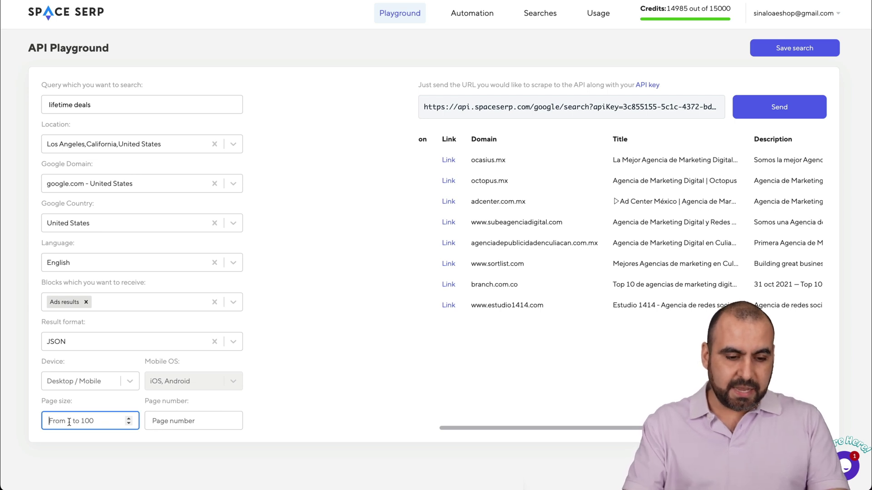
click(91, 422)
text(19)
click(174, 420)
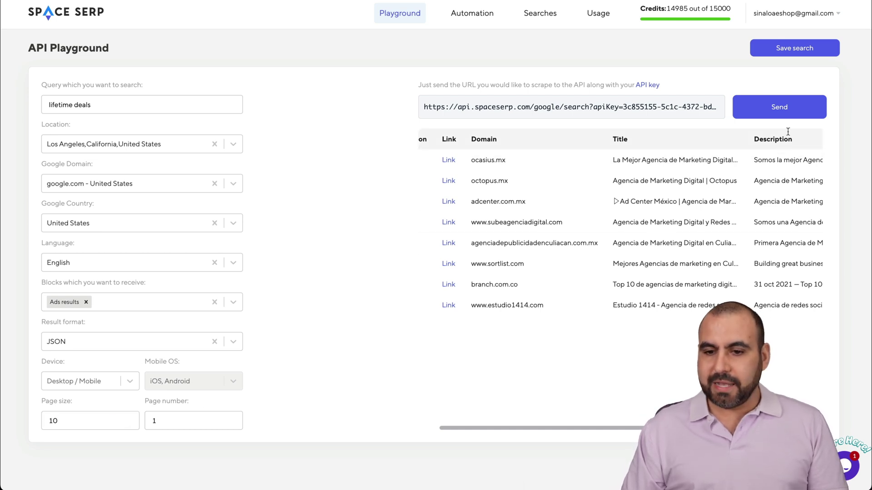
Step: Run the search, switch blocks from Ads to Organic results, rerun it and review the JSON
click(776, 107)
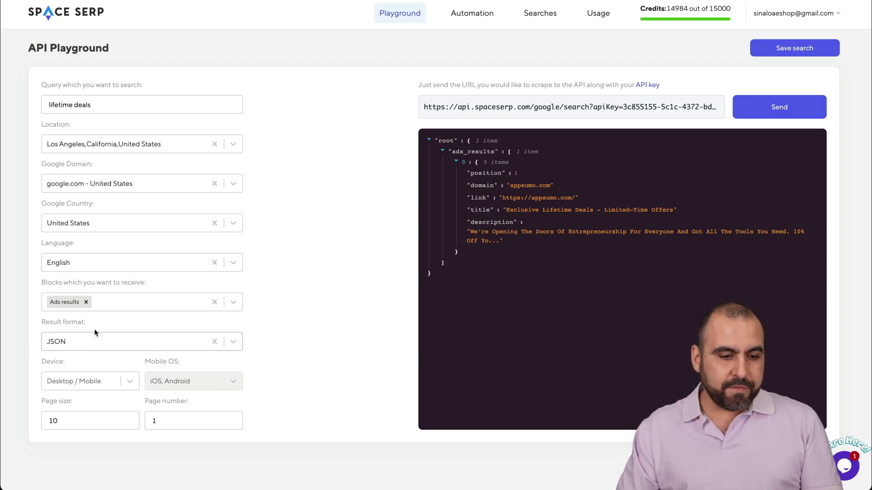
click(87, 304)
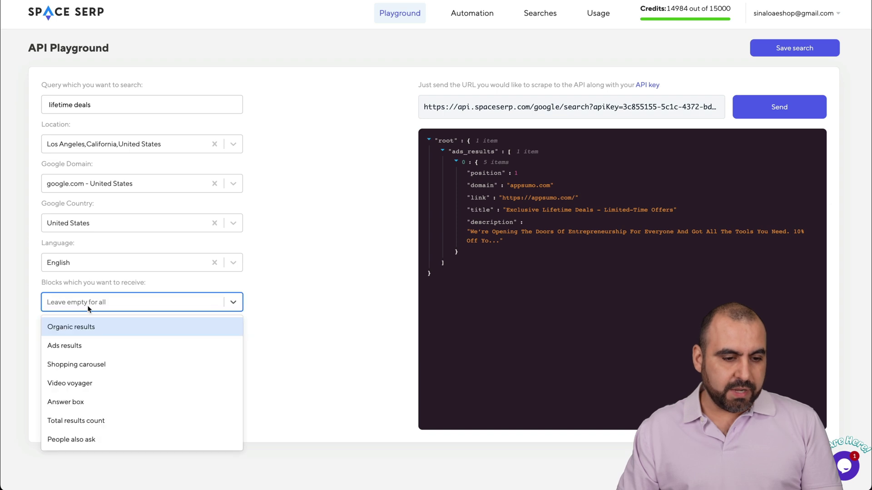
click(90, 336)
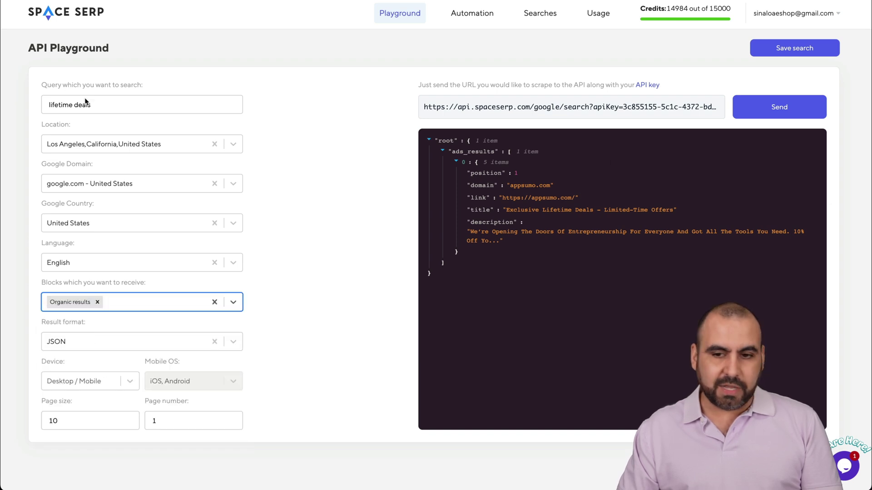
click(770, 107)
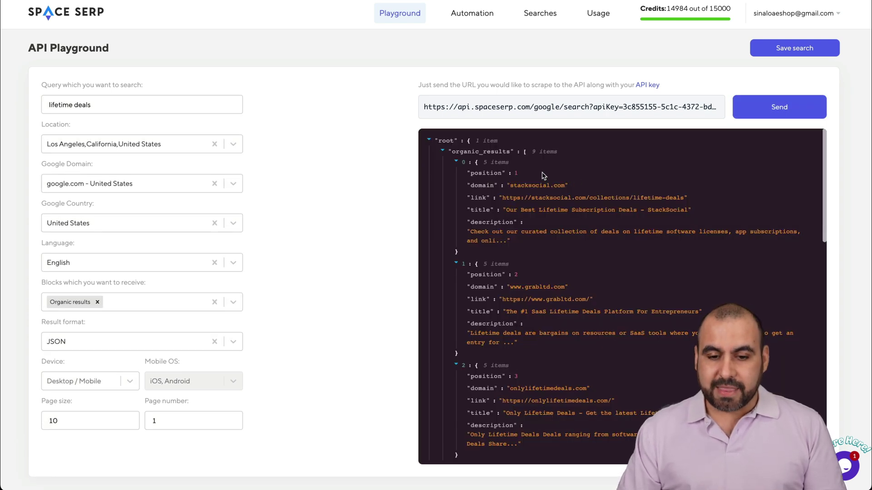
drag(509, 193, 586, 238)
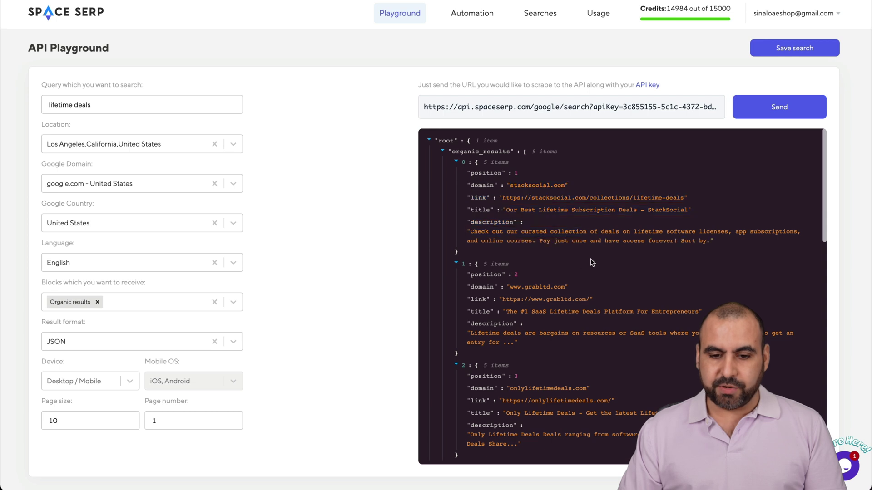
scroll(604, 313, down, 4)
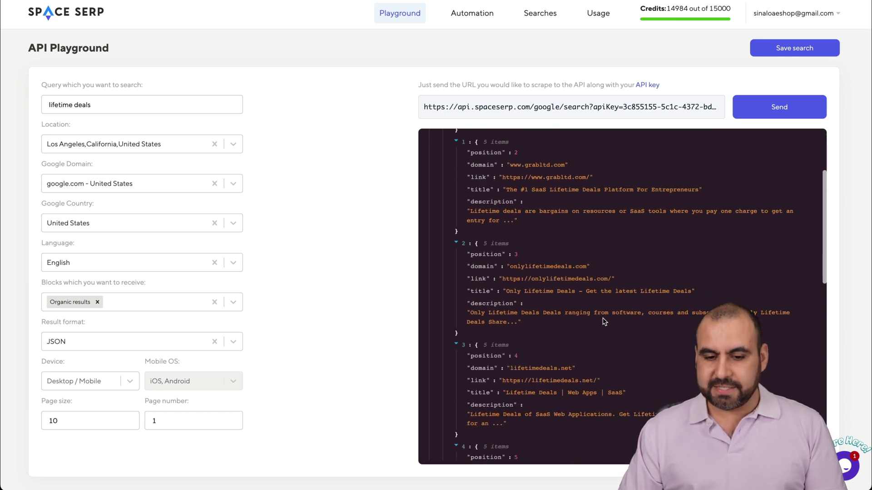
scroll(603, 320, up, 4)
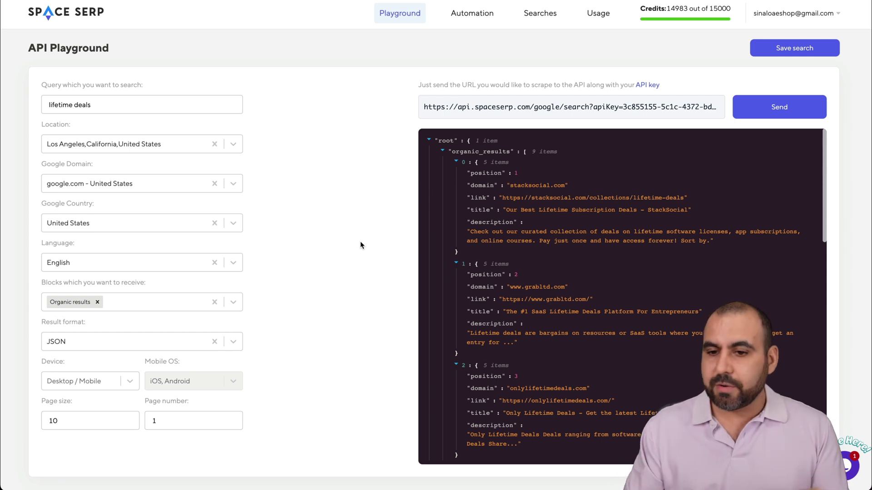
click(795, 53)
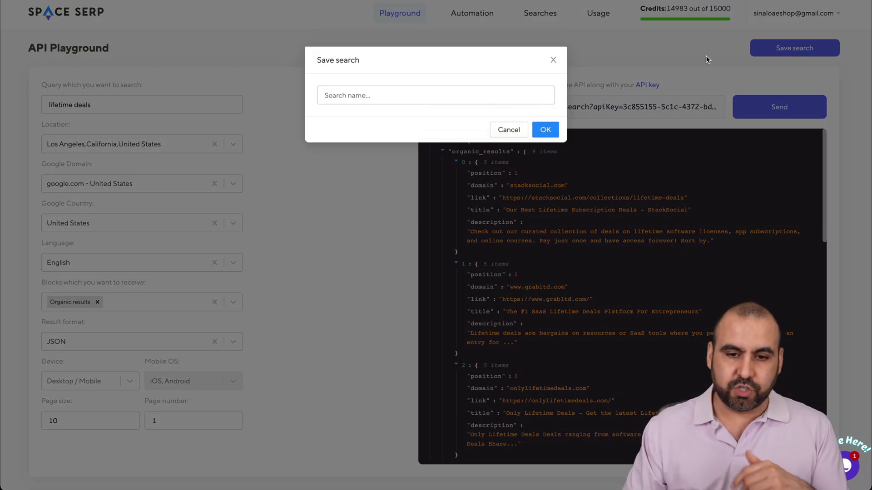
Step: Name the saved search 'LTD FOR VIDEO', then view the Searches and Automations lists
click(493, 97)
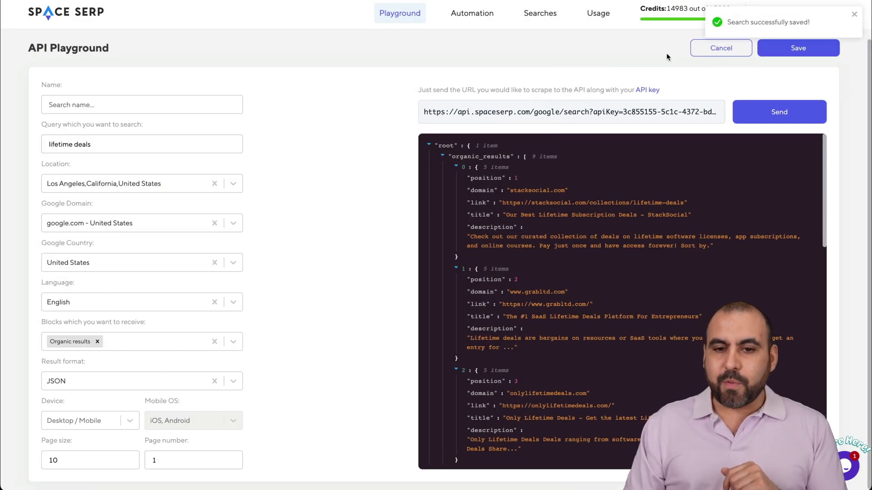
click(541, 14)
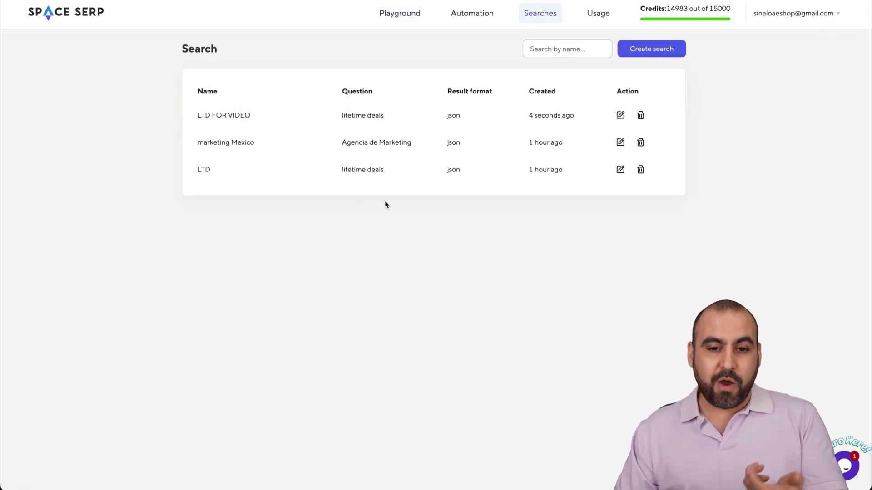
click(471, 13)
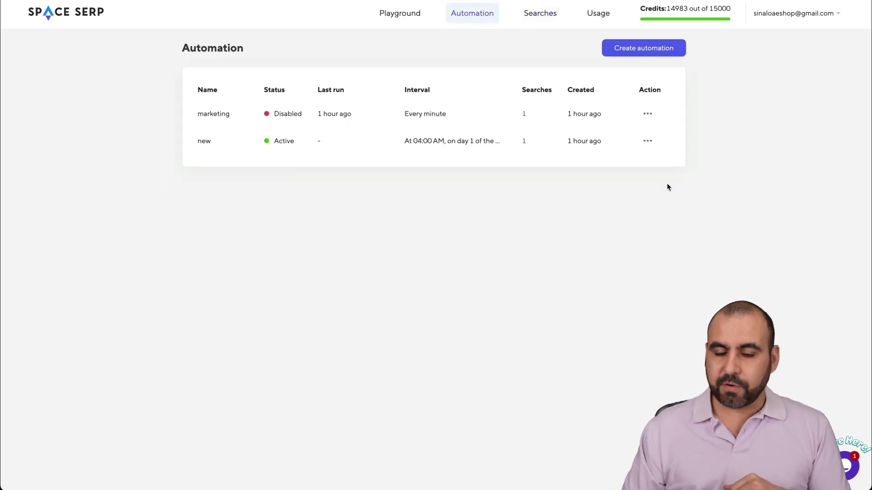
Step: Create a new automation 'TEST FOR VIDEO' that runs the LTD FOR VIDEO search
click(643, 48)
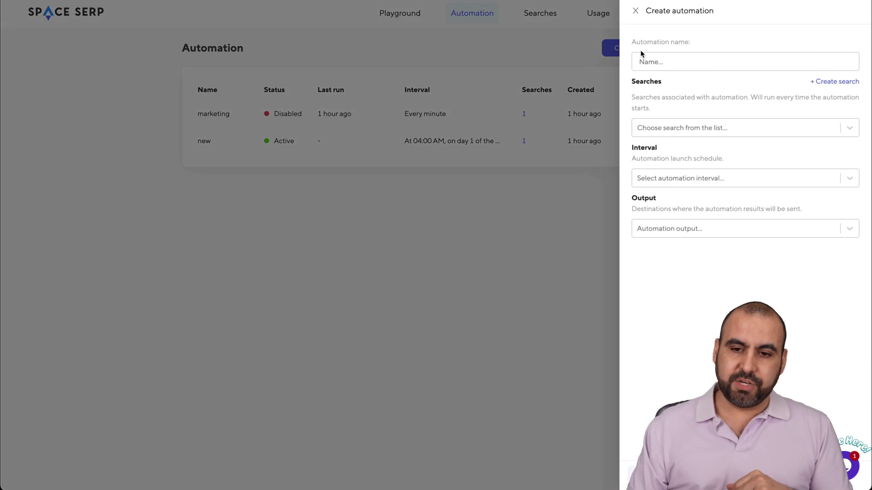
click(654, 61)
text(TEST FOR)
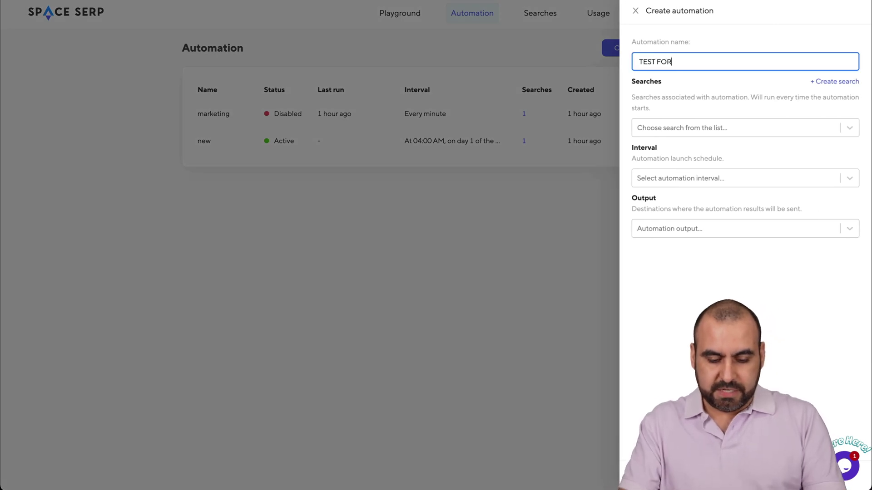
text( VIDEO)
click(690, 129)
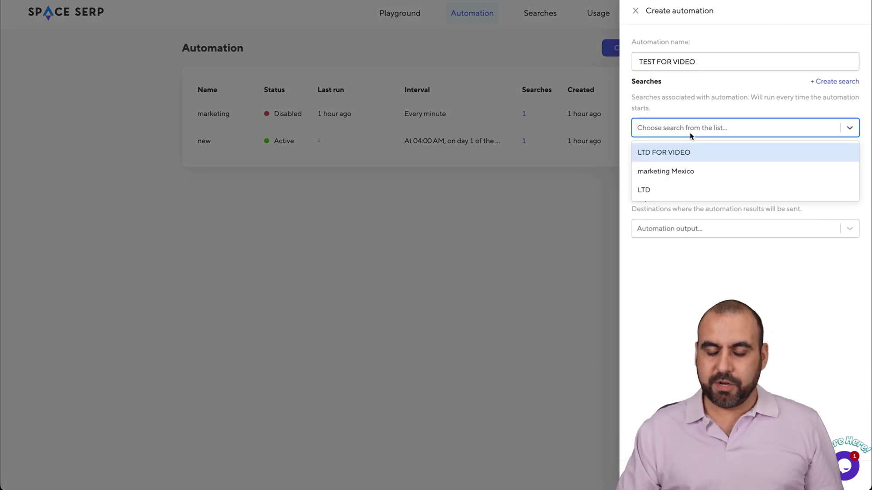
click(677, 153)
Step: Schedule the automation monthly on the 1st, starting at 01:00
click(676, 177)
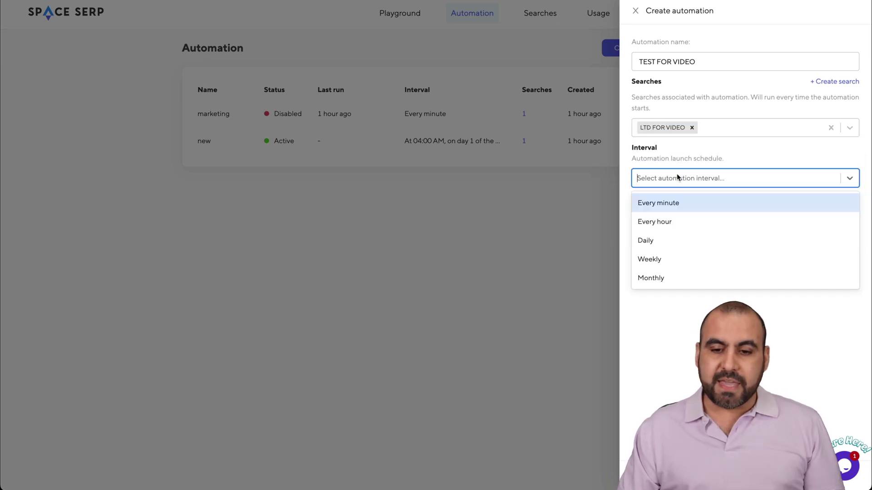
click(692, 281)
click(675, 202)
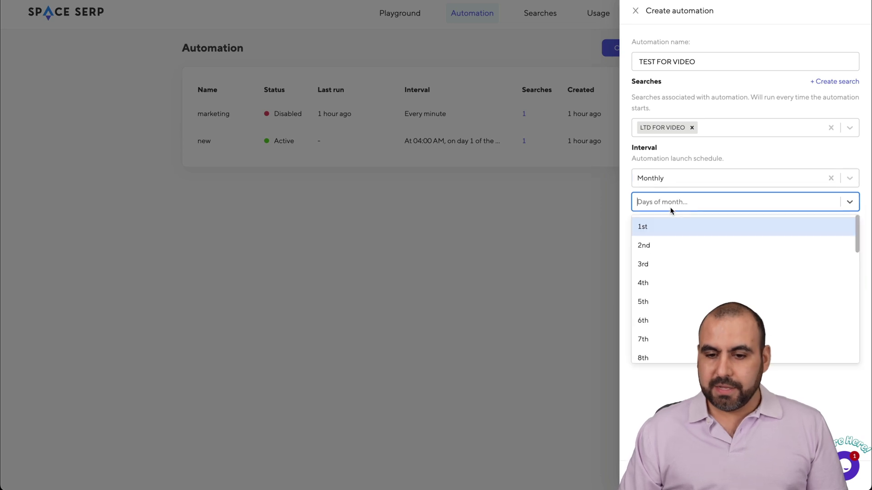
click(667, 231)
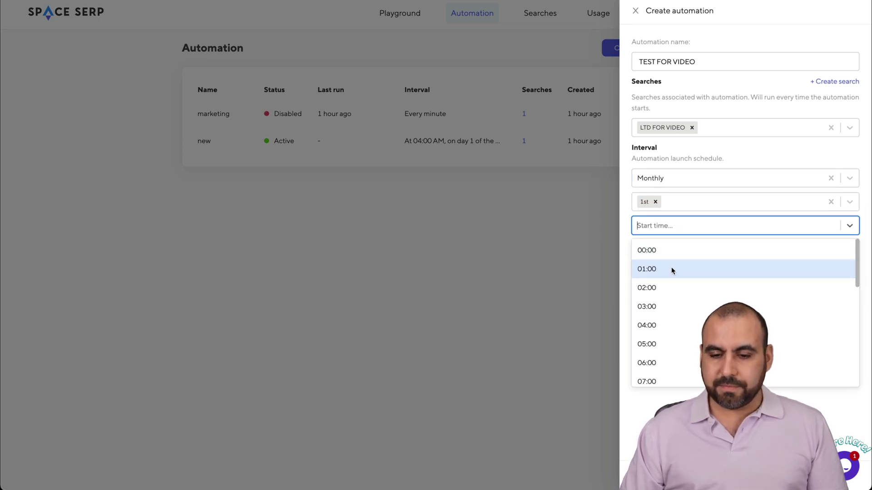
click(671, 269)
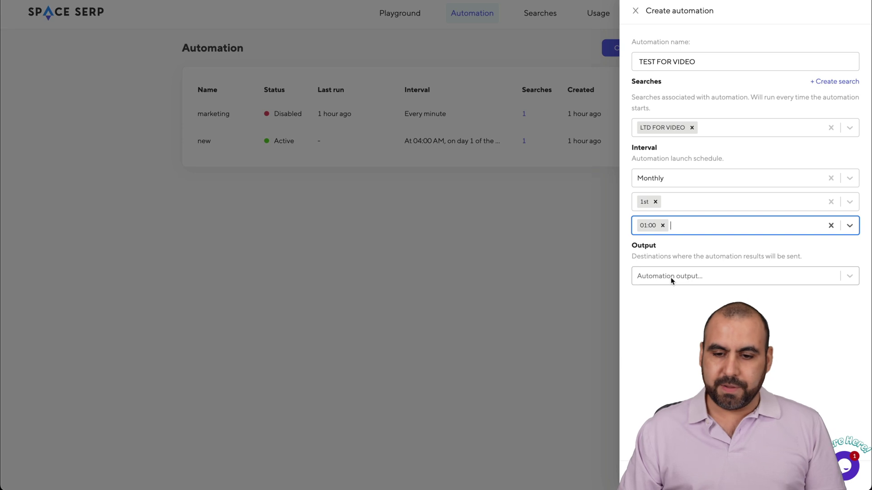
click(671, 276)
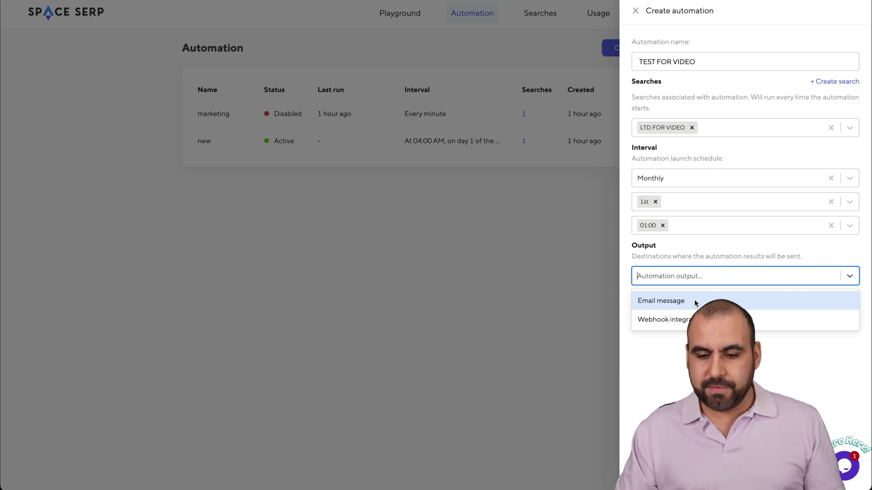
Step: Choose Webhook integration as the automation's output destination
click(686, 320)
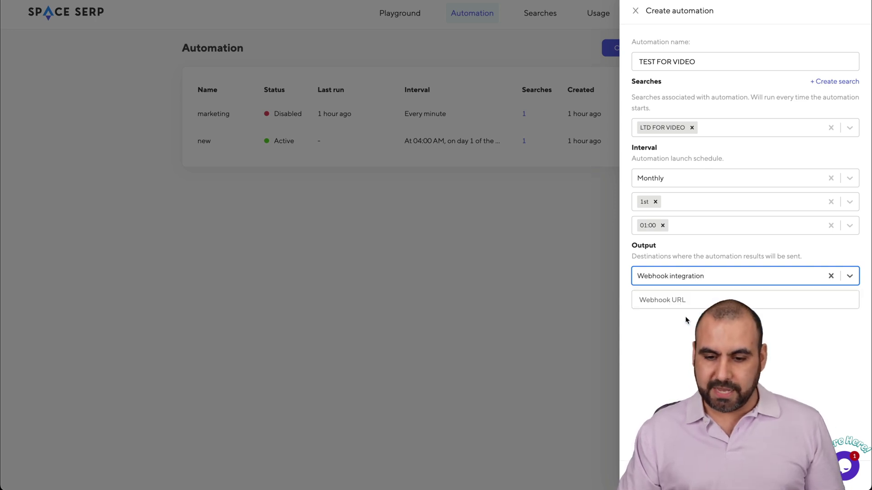
click(681, 300)
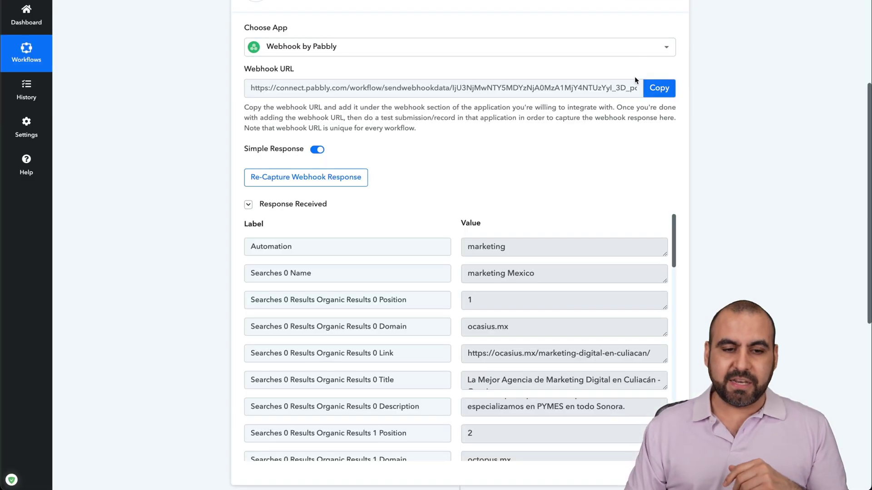
scroll(429, 155, up, 2)
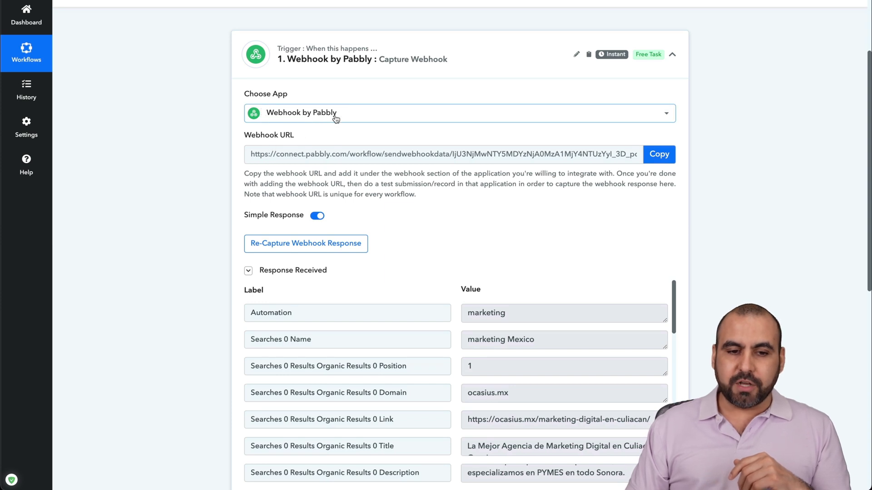
Step: Select and copy the Pabbly Connect trigger's webhook URL
drag(253, 154, 507, 164)
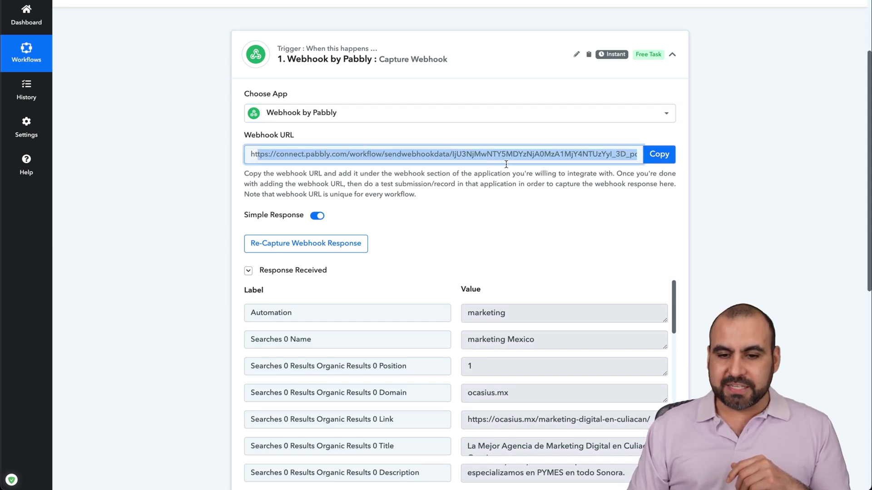
click(659, 154)
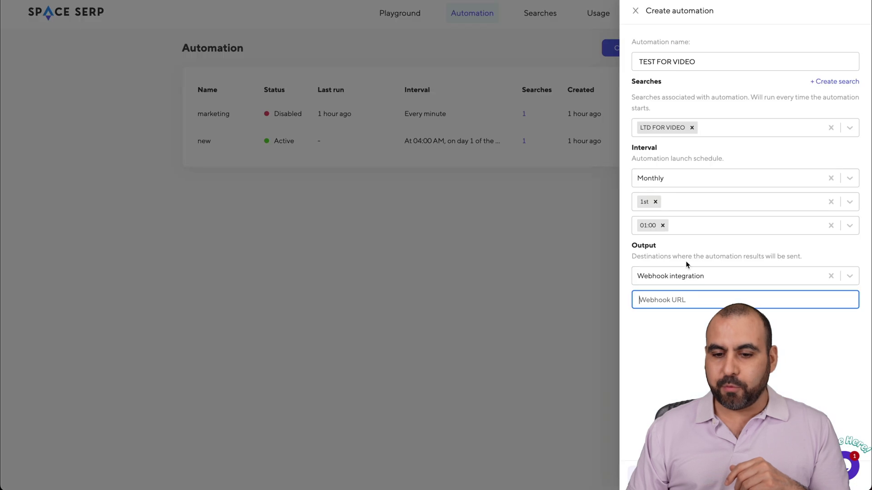
Step: Paste the Pabbly webhook URL and save the TEST FOR VIDEO automation
key(ctrl+v)
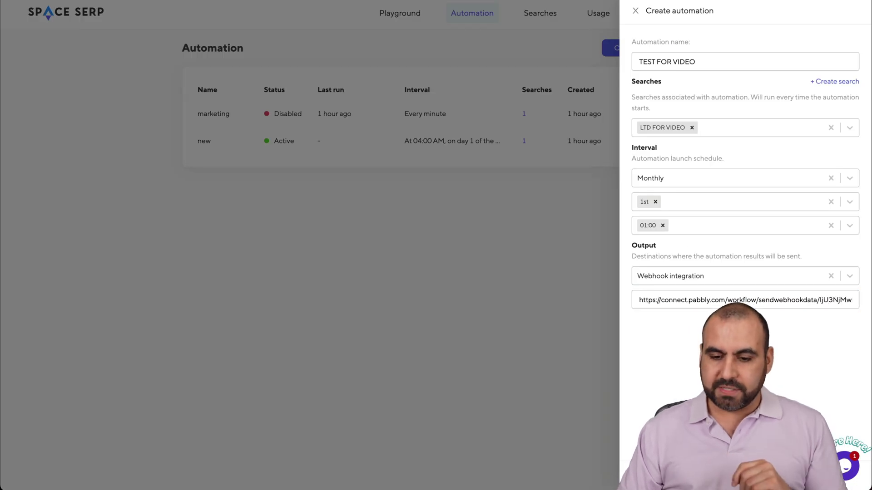
key(Return)
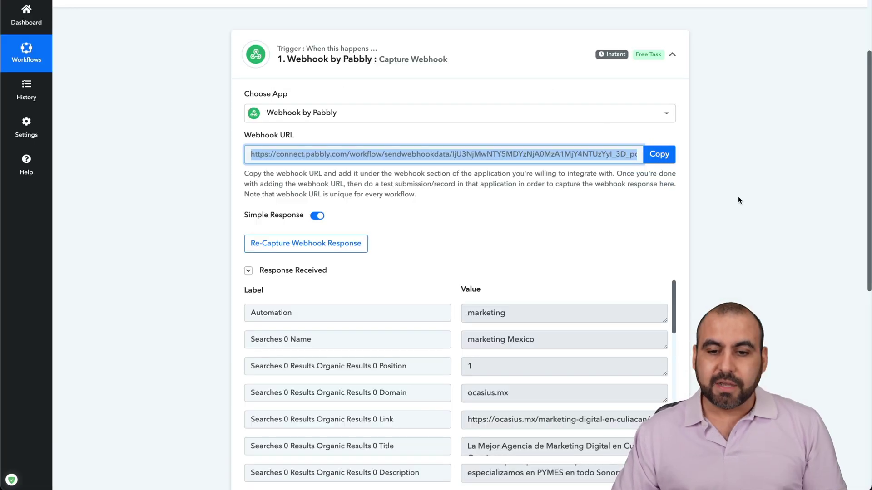
scroll(736, 213, down, 3)
scroll(736, 213, down, 1)
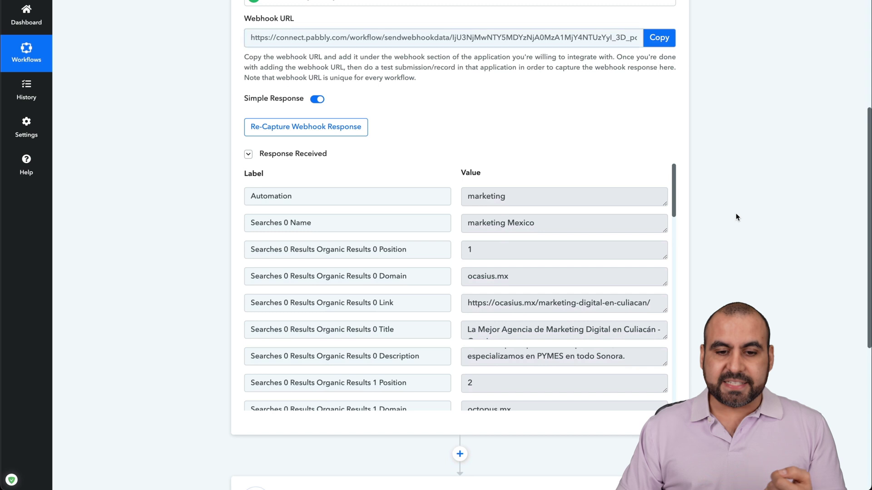
scroll(423, 225, down, 1)
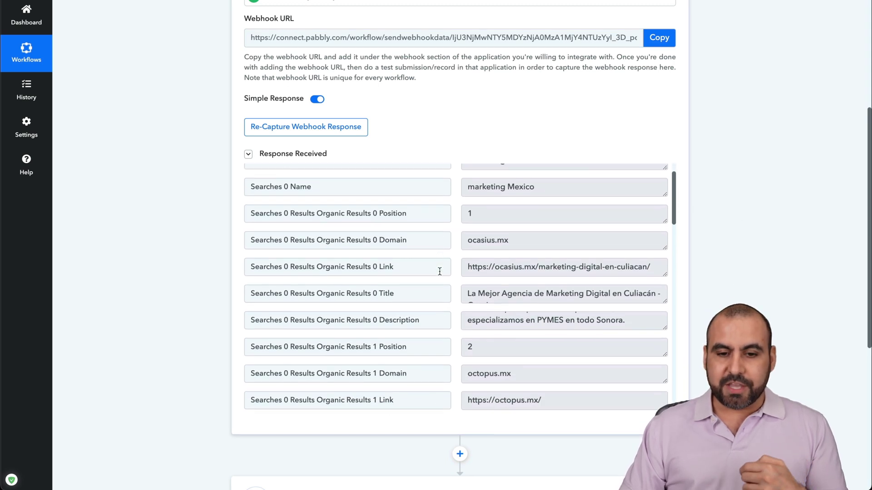
scroll(439, 272, down, 1)
click(466, 183)
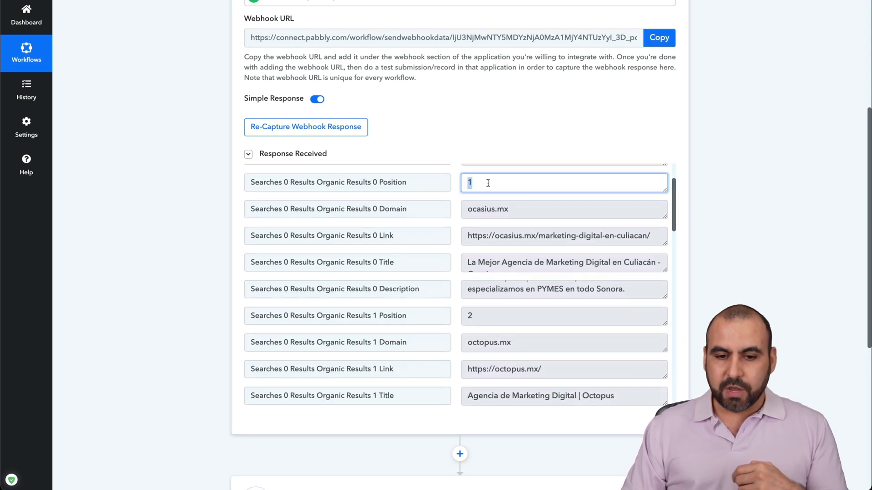
scroll(448, 196, up, 2)
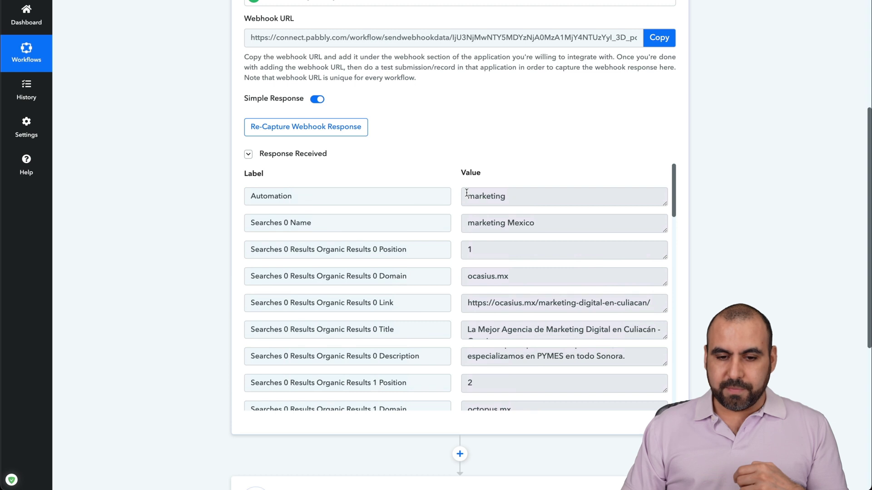
drag(466, 195, 539, 195)
scroll(472, 287, down, 1)
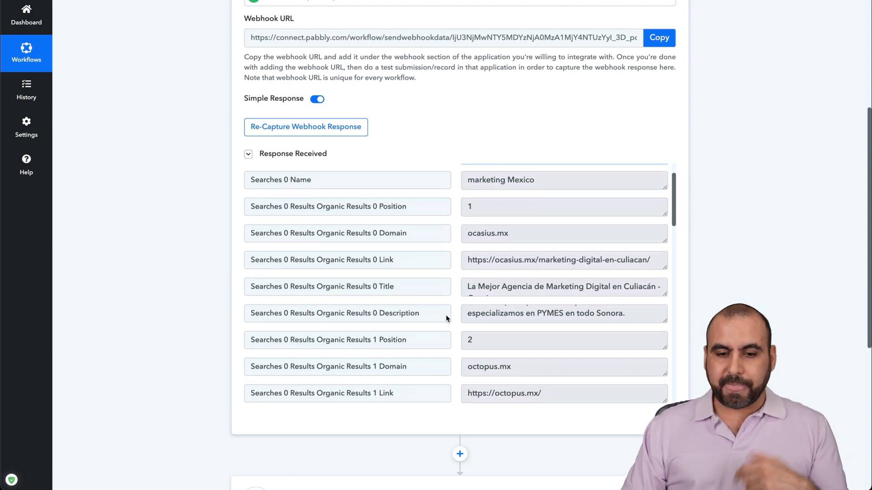
scroll(450, 307, down, 1)
drag(467, 182, 509, 183)
mouse_move(467, 316)
mouse_down()
mouse_move(504, 315)
mouse_move(461, 315)
mouse_up()
scroll(477, 306, down, 2)
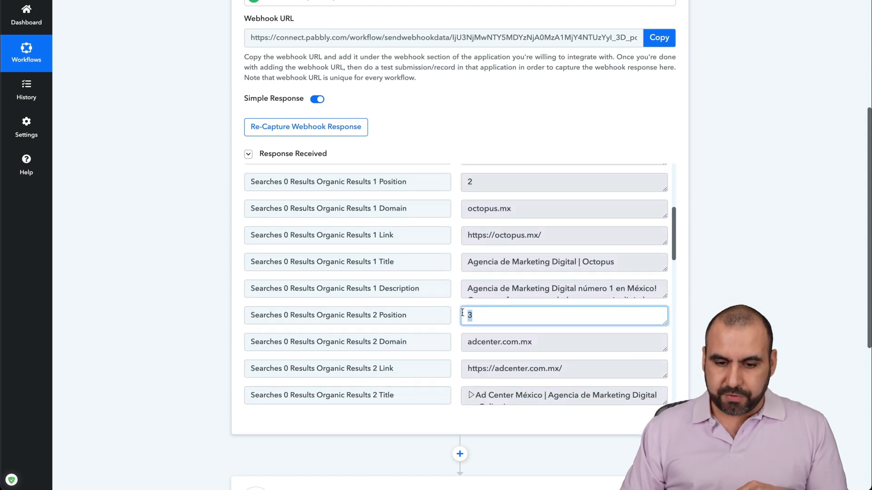
click(460, 283)
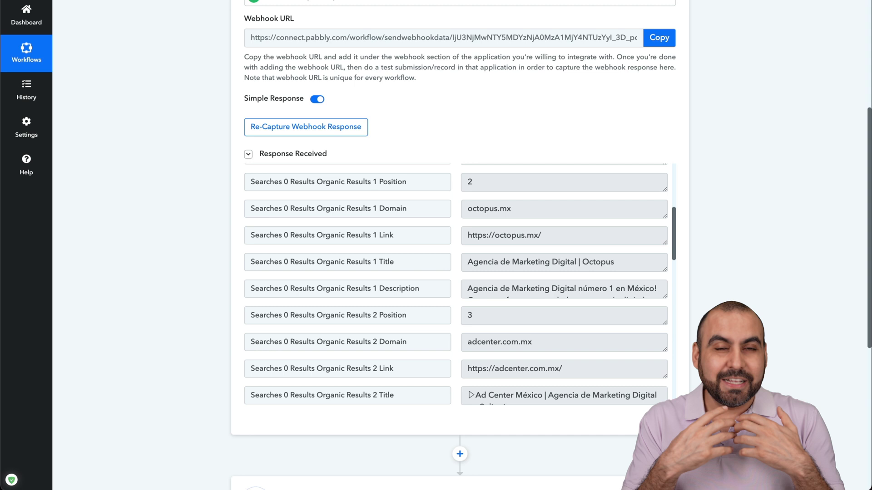
scroll(460, 306, down, 3)
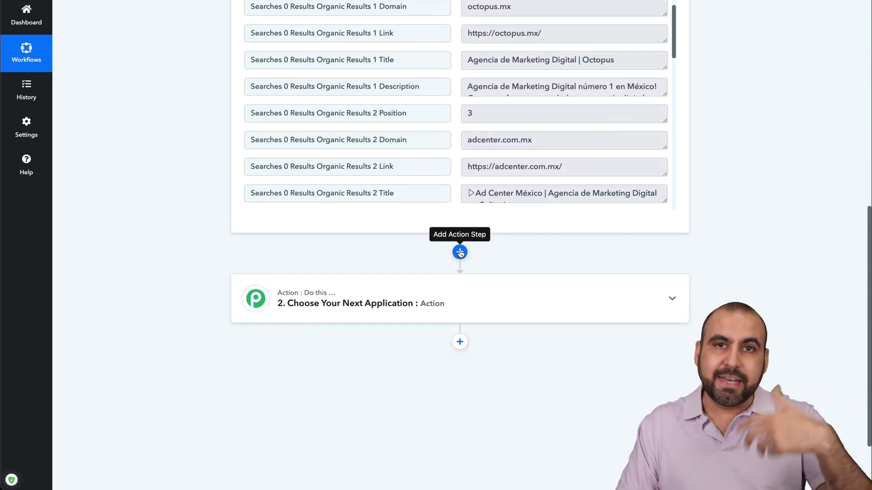
Step: Expand the 'Choose Your Next Application' action step to show the app grid
click(446, 303)
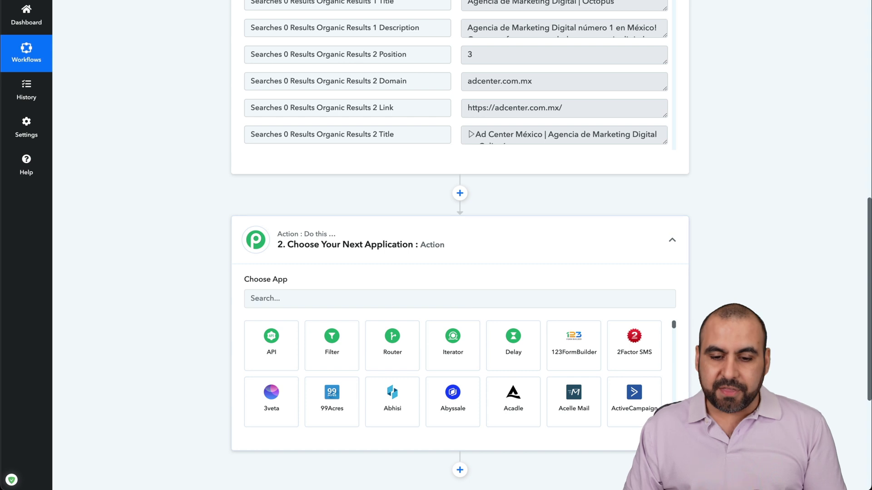
scroll(410, 388, down, 5)
scroll(410, 388, down, 5)
scroll(409, 388, down, 5)
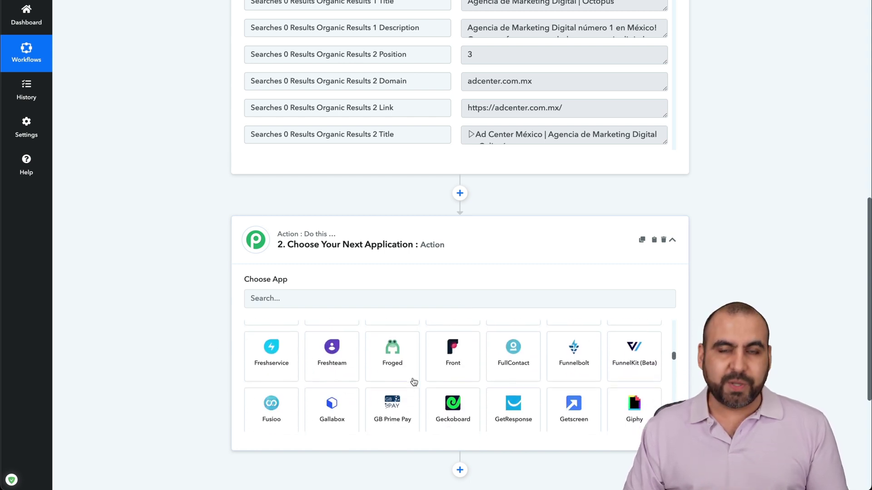
scroll(412, 384, down, 3)
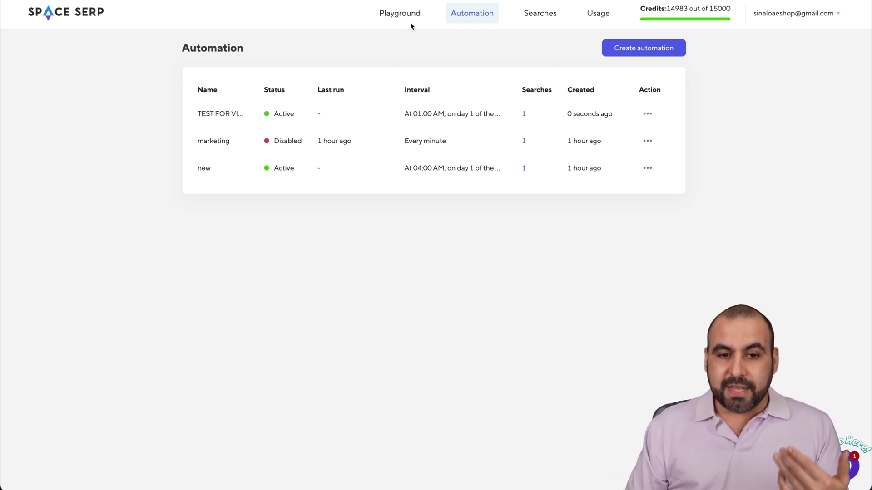
Step: Go to SpaceSerp's API Playground with the lifetime deals JSON results
click(401, 14)
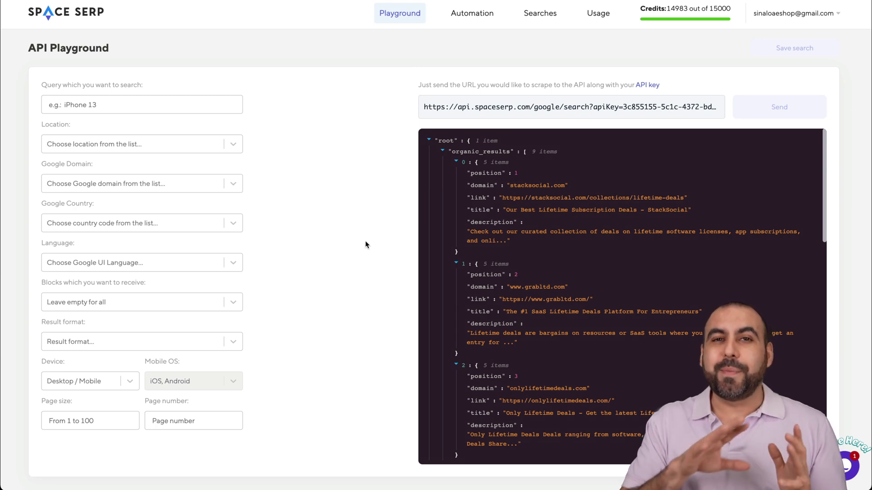